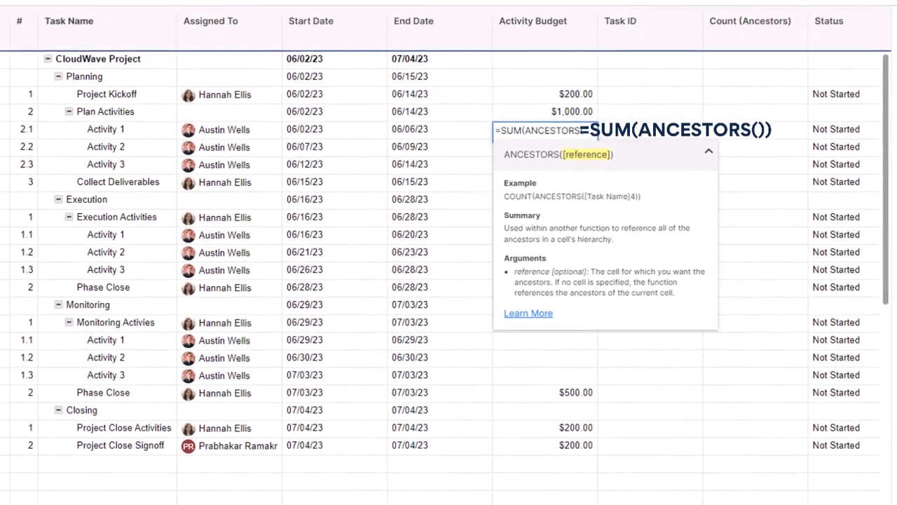
Complete the formula =SUM(ANCESTORS()) in the Activity Budget cell of Activity 1 under Plan Activities.
text())
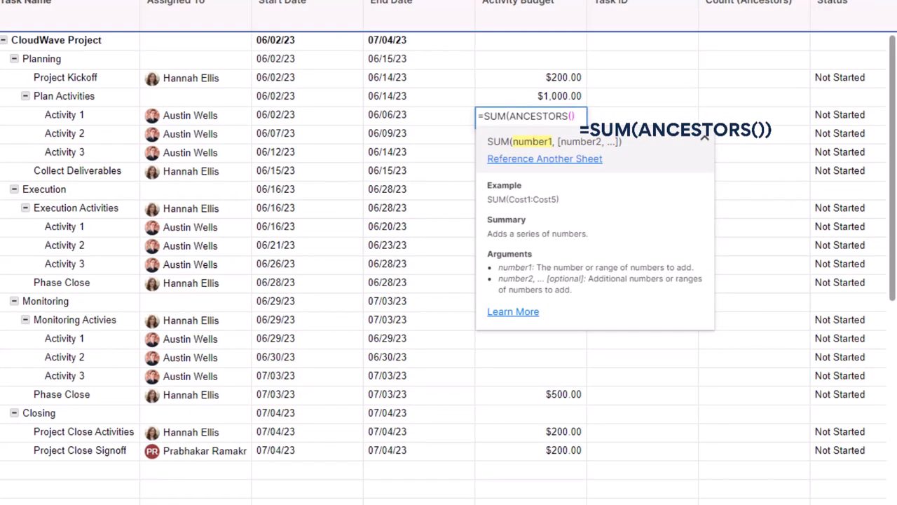
text())
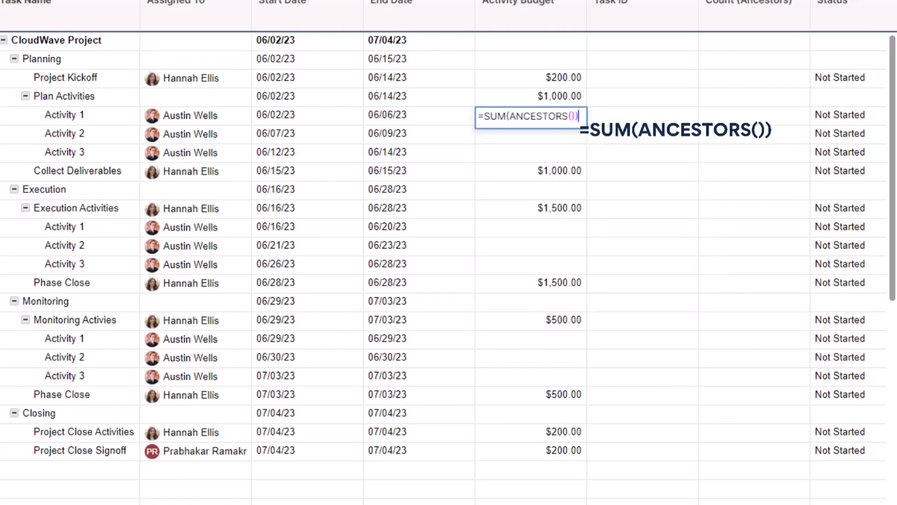
key(Return)
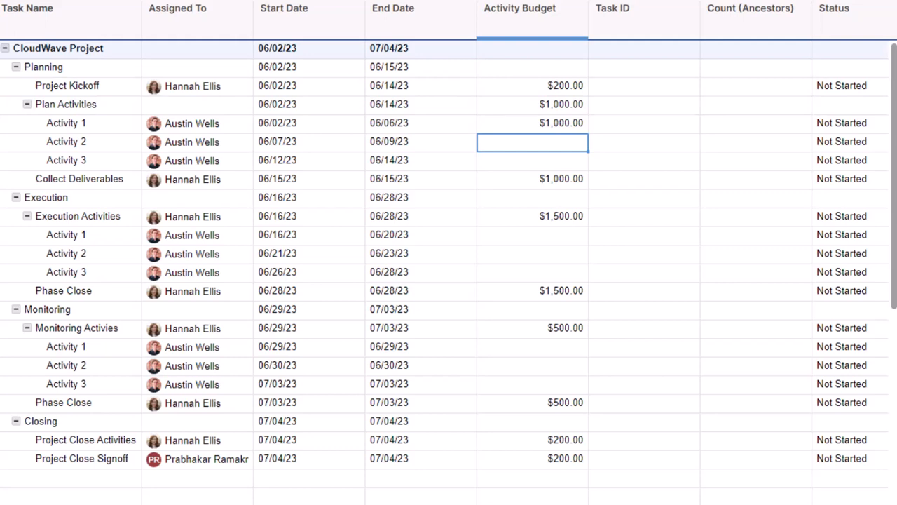
Try an Activity Budget of 200 on the Planning row, and clear it again.
click(533, 66)
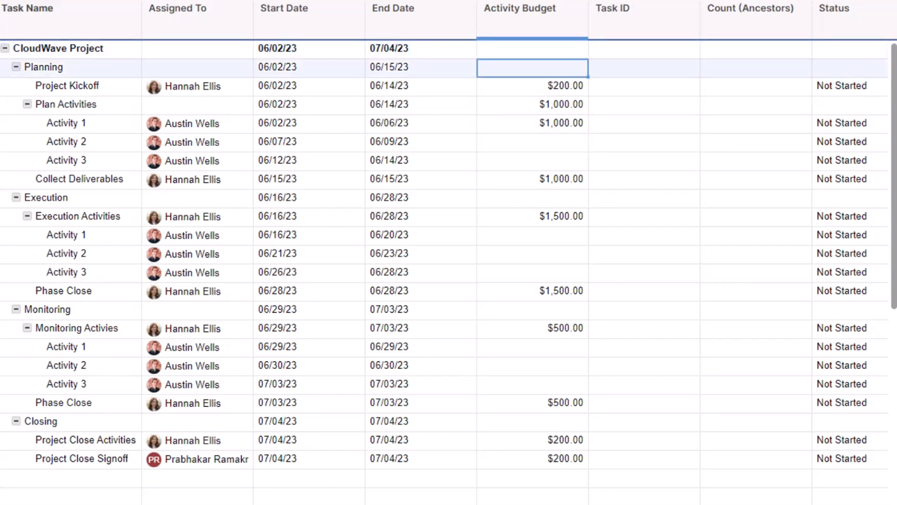
text(200)
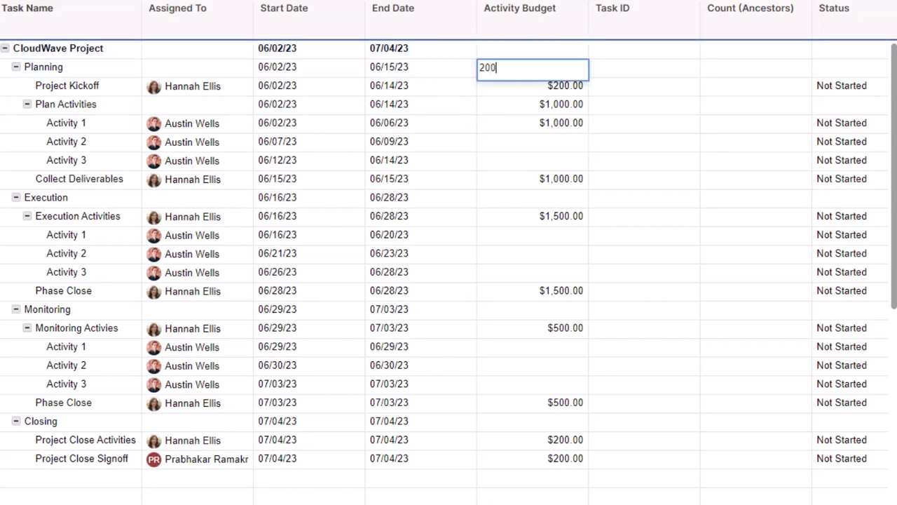
key(Return)
click(532, 67)
key(Delete)
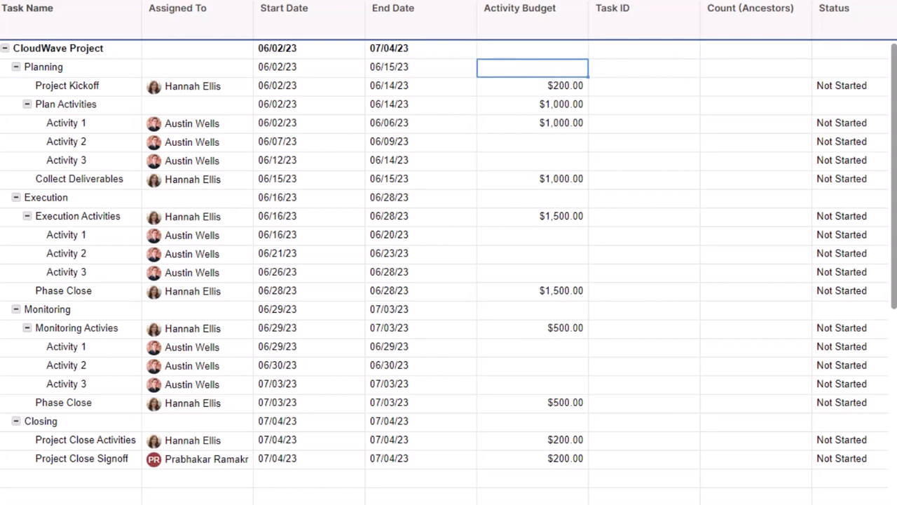
Try an Activity Budget of 500 on the top-level CloudWave Project row, and clear it again.
click(532, 48)
text(500)
key(Return)
text(1)
key(BackSpace)
click(532, 48)
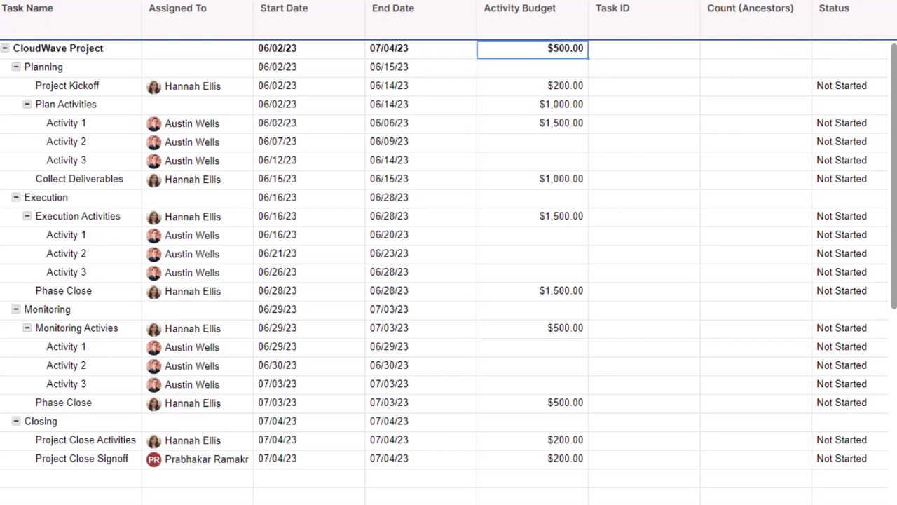
key(Delete)
Change the budget formula of Activity 1 under Plan Activities to =SUM(ANCESTORS())/3.
click(532, 85)
key(Down)
key(Down)
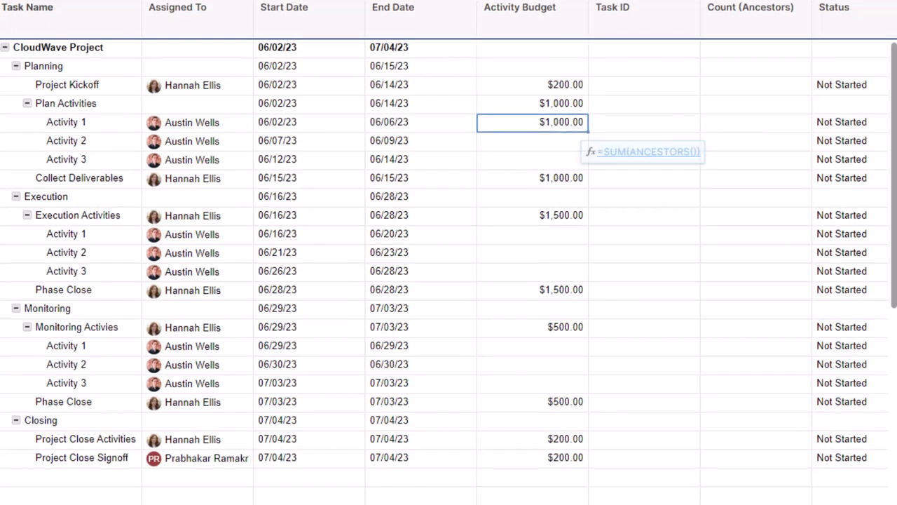
double_click(559, 124)
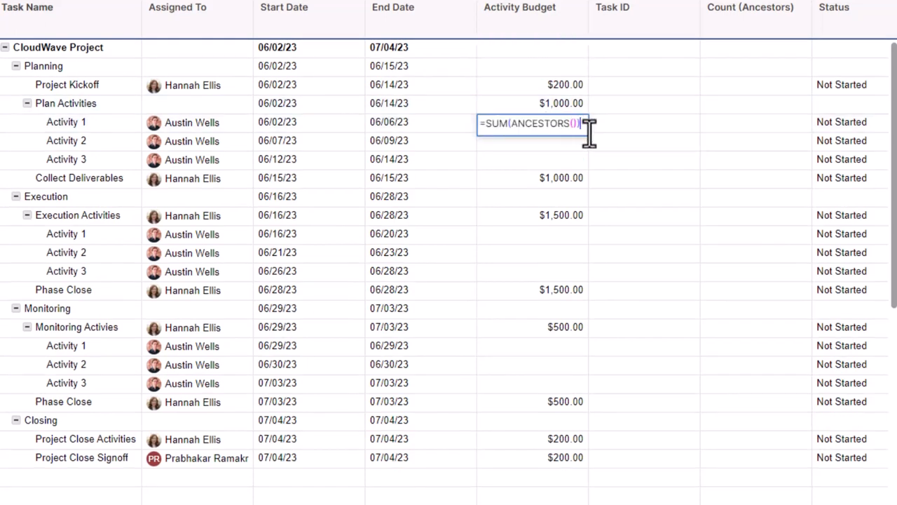
text(/)
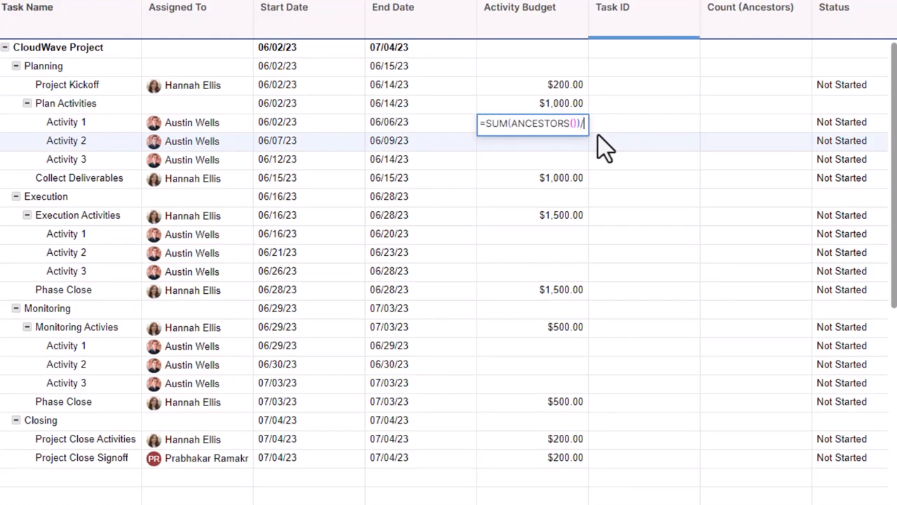
text(3)
key(Return)
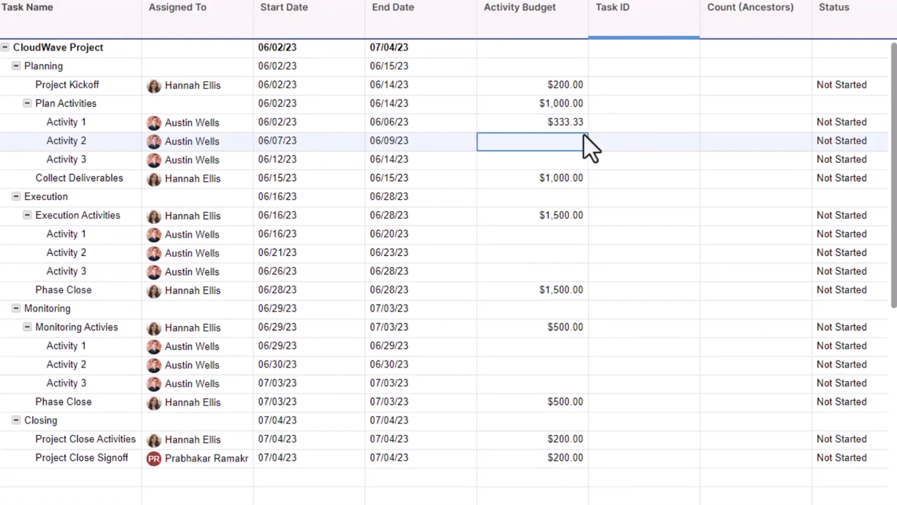
Fill the Activity 1 budget formula down to Activity 2 and Activity 3 under Plan Activities.
key(Up)
drag(588, 131, 589, 165)
click(581, 163)
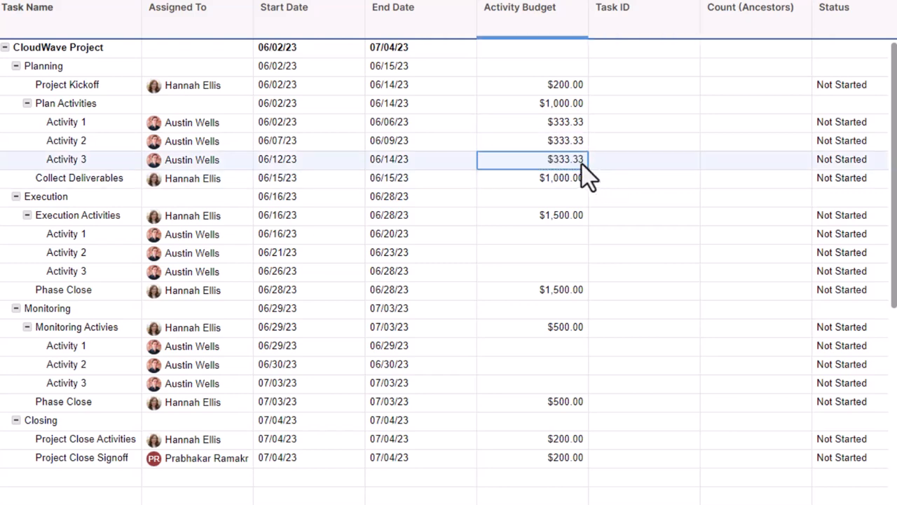
Copy the budget formula from Activity 3 of Plan Activities to the three activities under Execution Activities, and inspect the first pasted formula.
key(ctrl+c)
drag(563, 236, 569, 284)
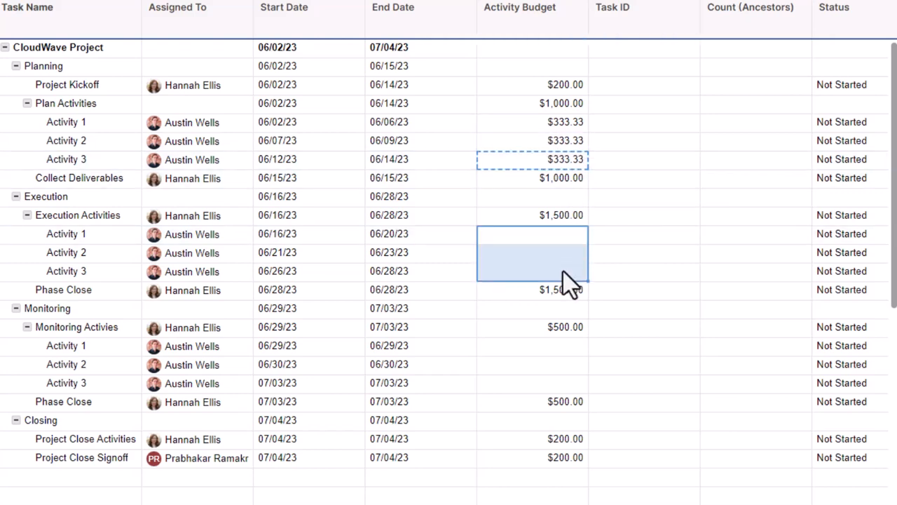
key(ctrl+v)
click(566, 238)
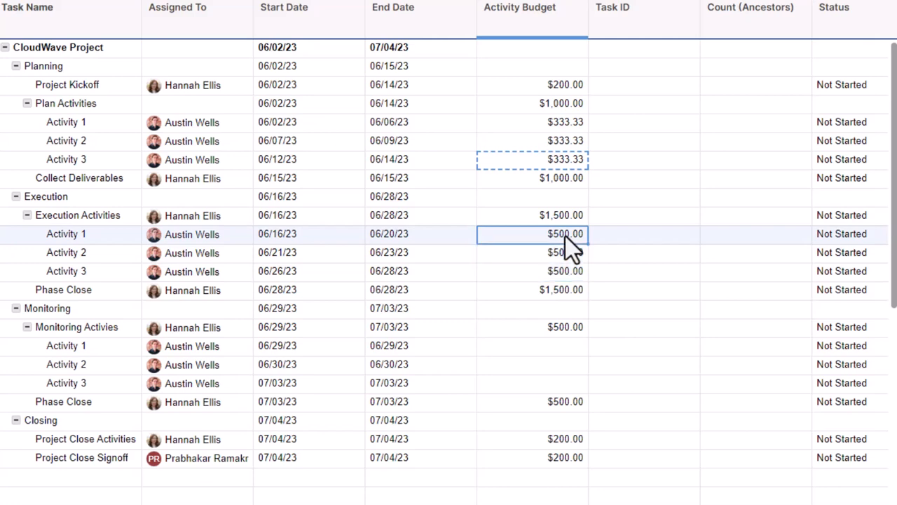
double_click(570, 236)
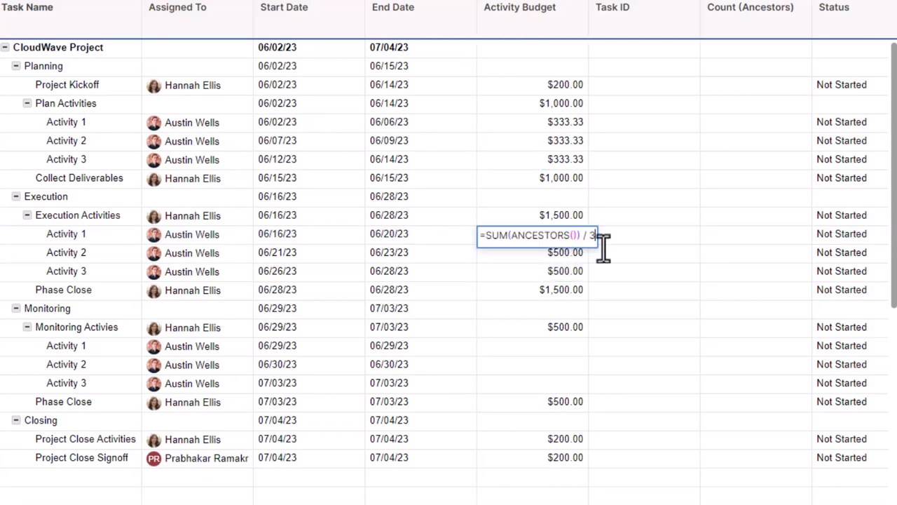
click(715, 273)
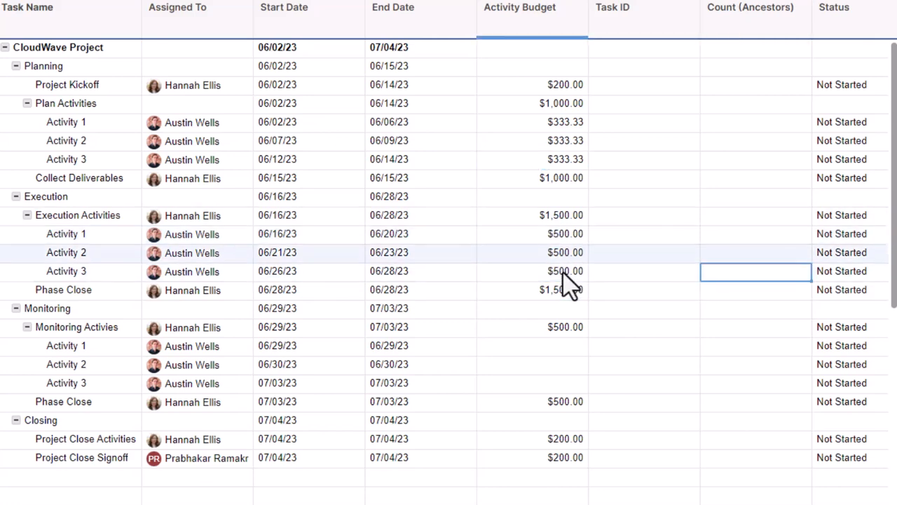
Paste the budget formula into Activity 1 of the Monitoring phase and fill it down to Activity 2 and Activity 3.
click(568, 357)
key(ctrl+v)
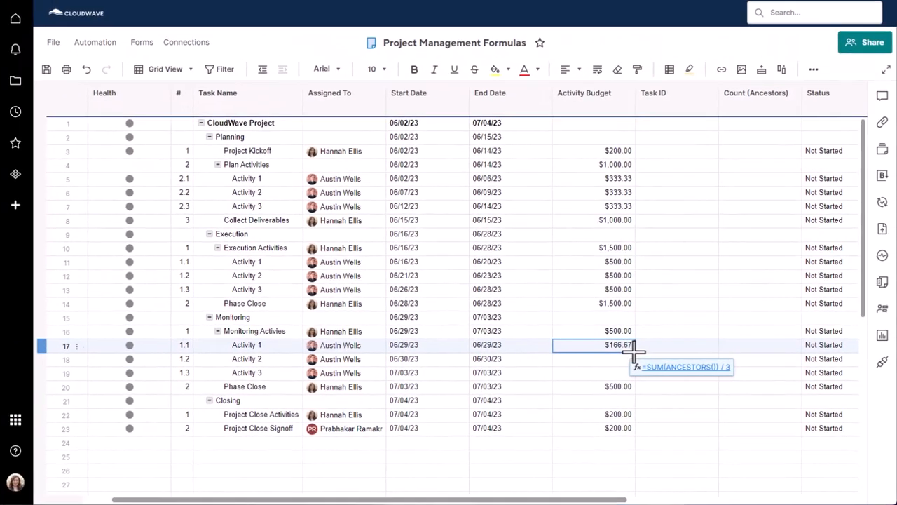
drag(635, 352, 636, 374)
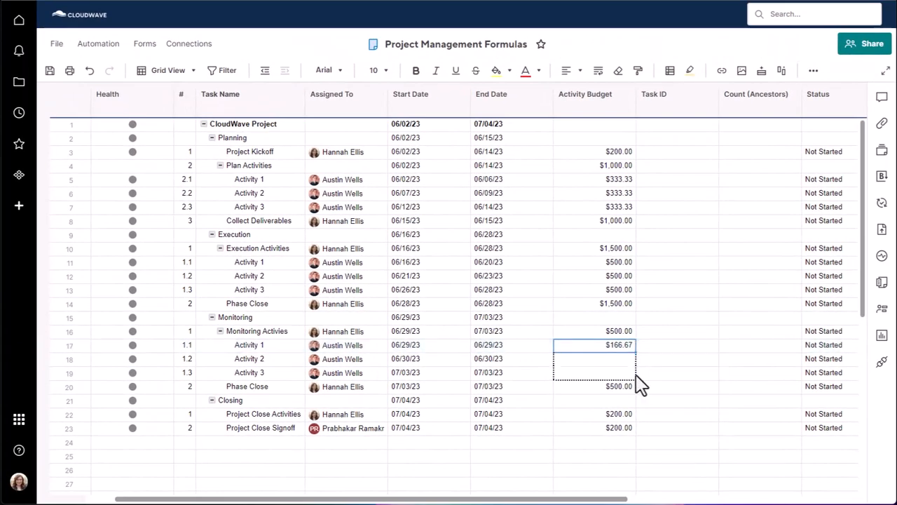
click(687, 377)
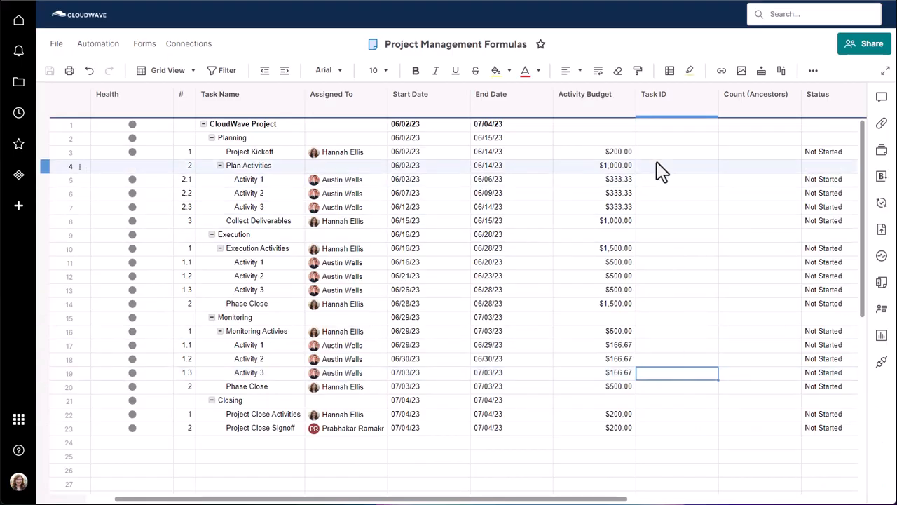
click(659, 154)
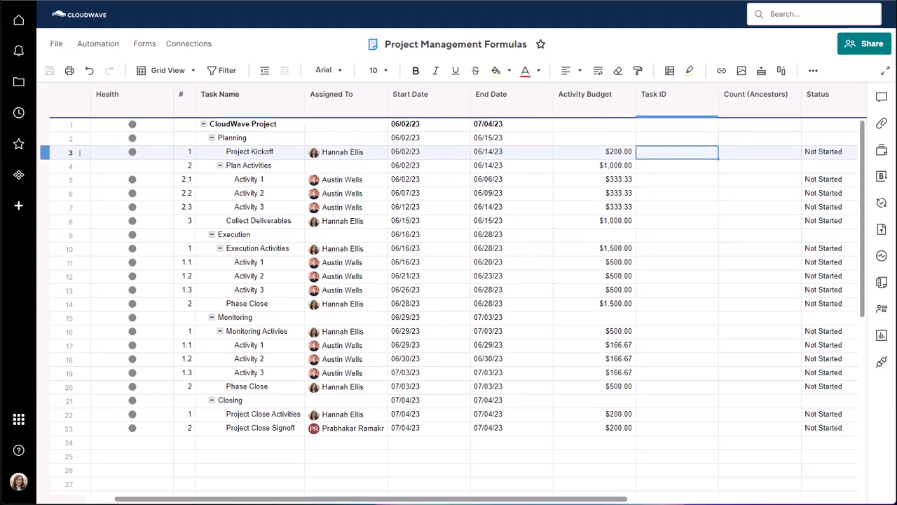
text(=INDEX()
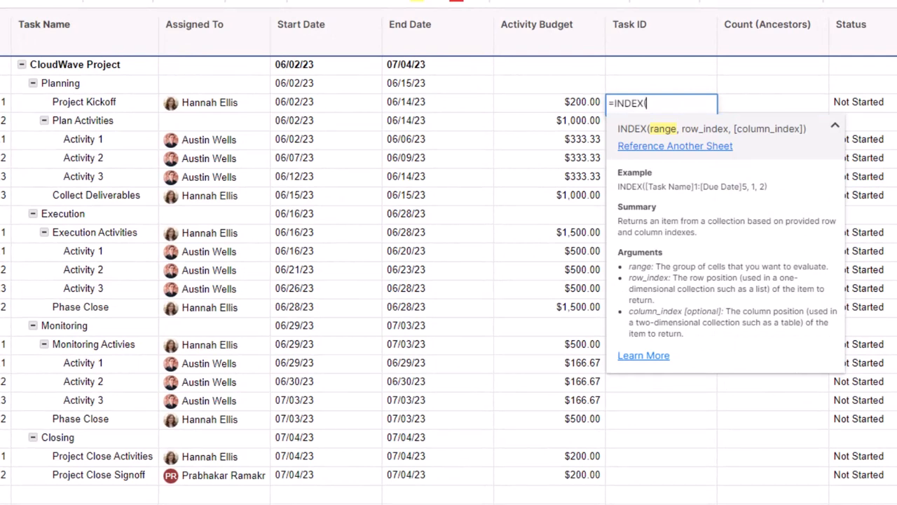
text(an)
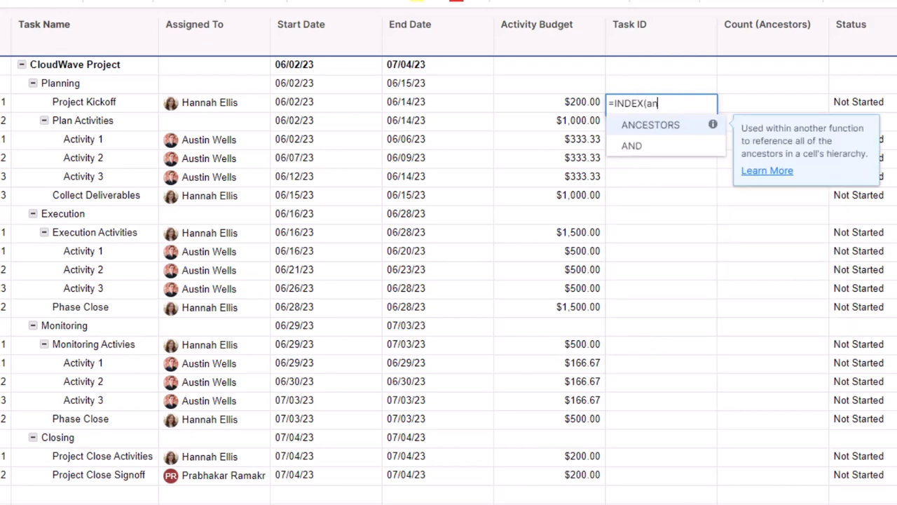
key(Return)
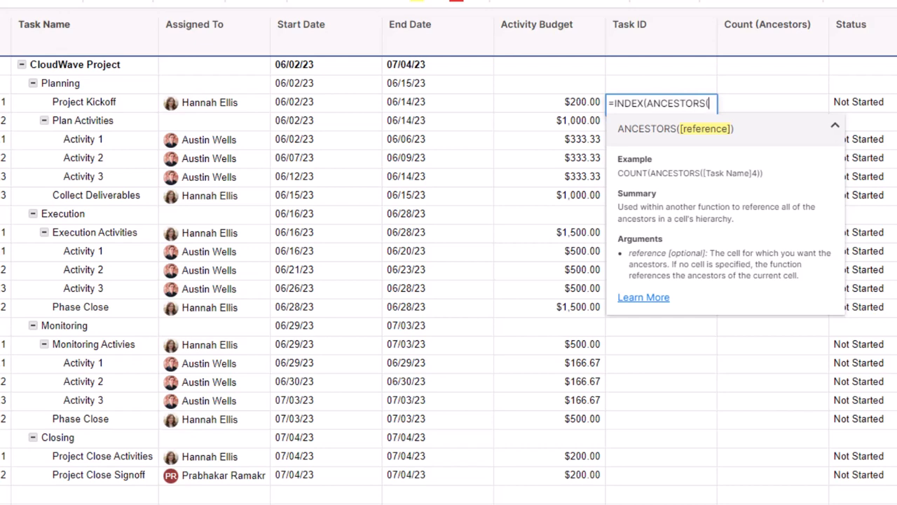
click(106, 109)
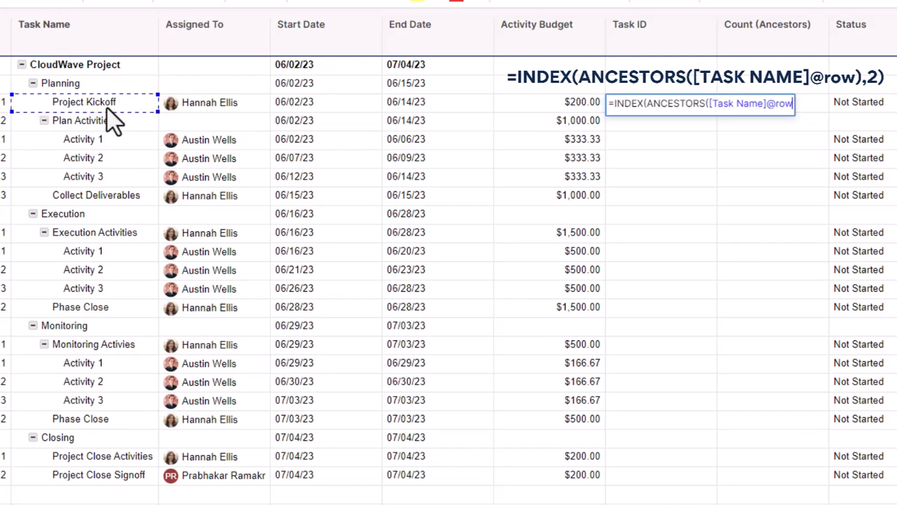
text())
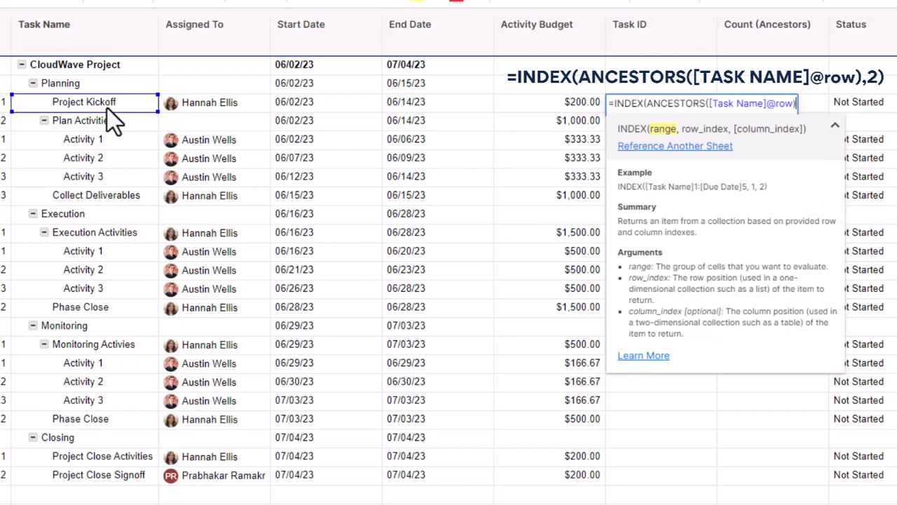
text(,)
text(2)
key(Return)
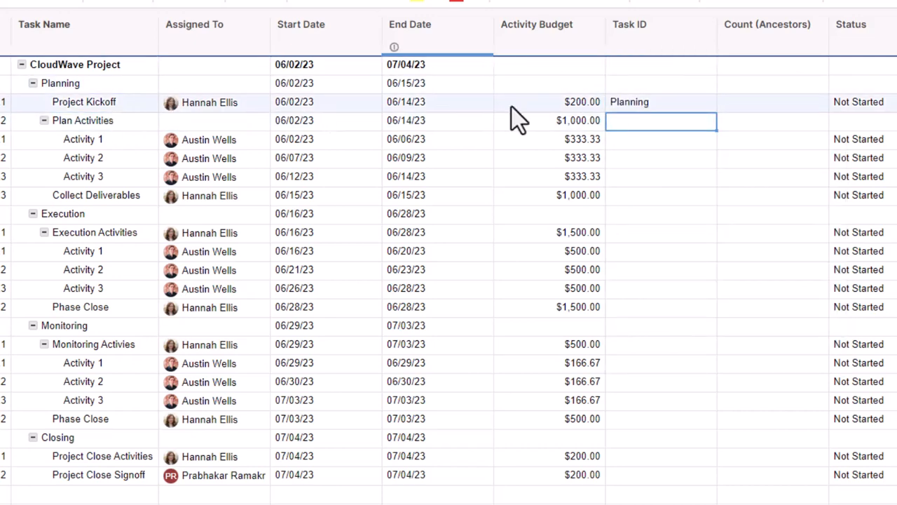
double_click(649, 103)
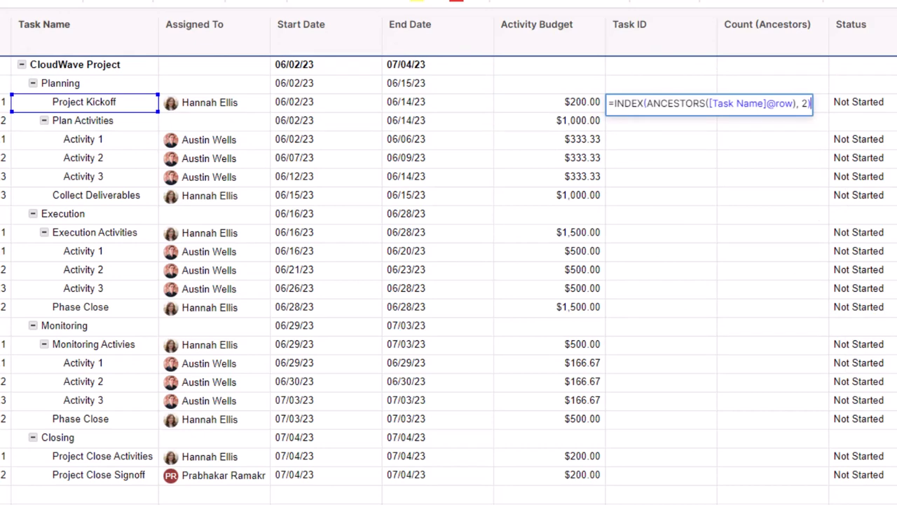
text(+" -)
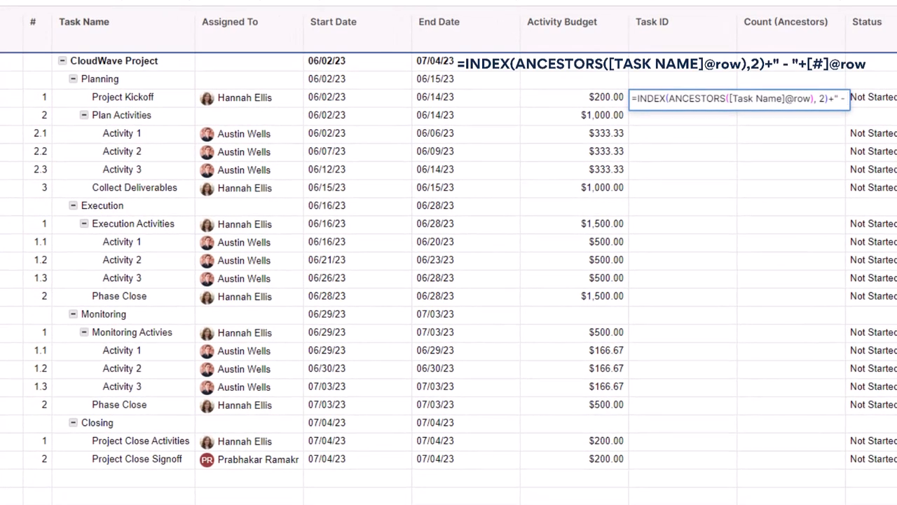
text( "+)
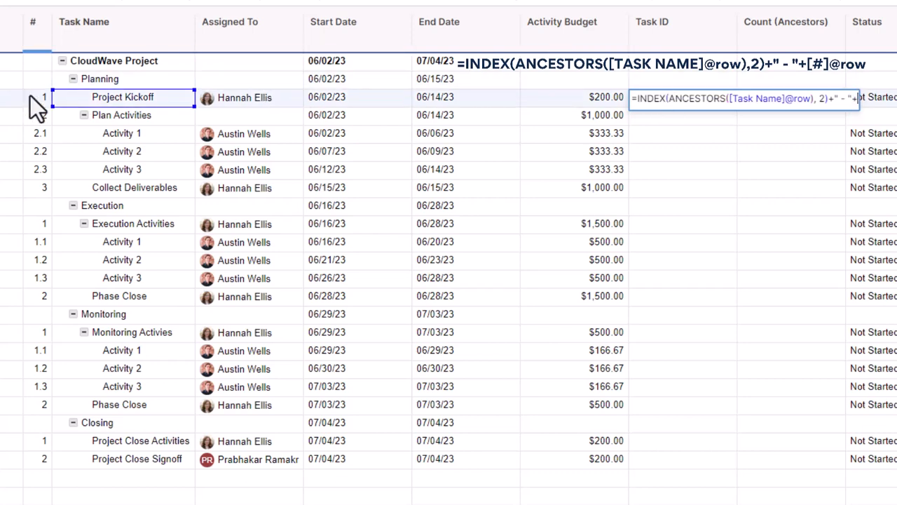
click(29, 96)
key(Return)
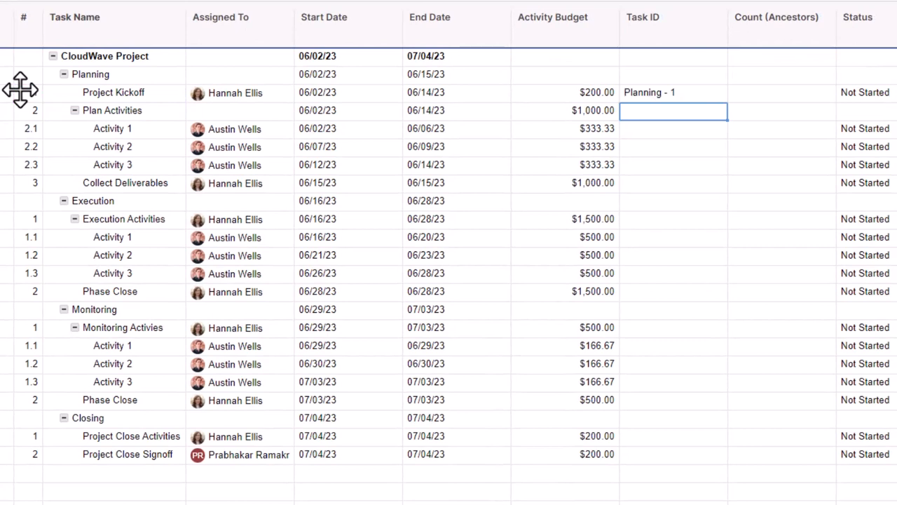
Copy the Project Kickoff Task ID formula to the rows from Plan Activities through Collect Deliverables.
click(677, 100)
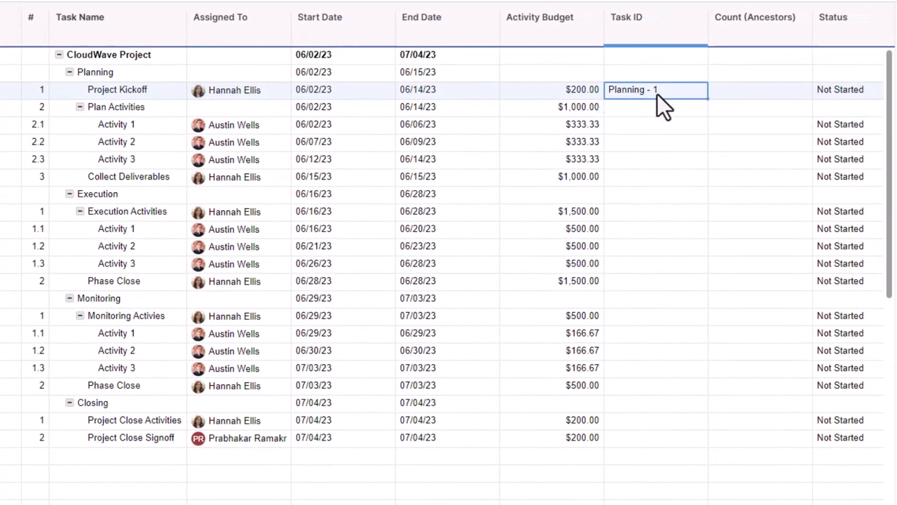
key(ctrl+c)
click(646, 107)
key(ctrl+v)
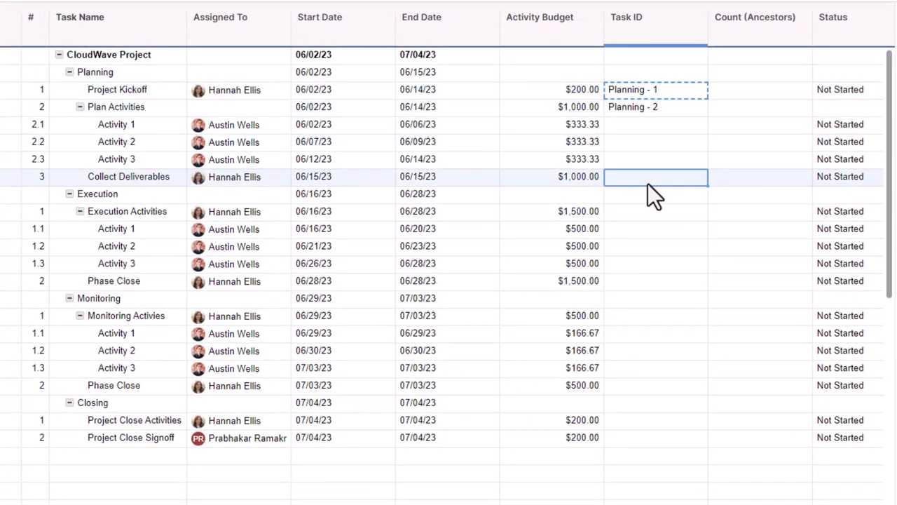
shift+click(648, 178)
key(ctrl+v)
Paste the Task ID formula into all task rows under the Execution and Monitoring phases.
drag(663, 210, 662, 280)
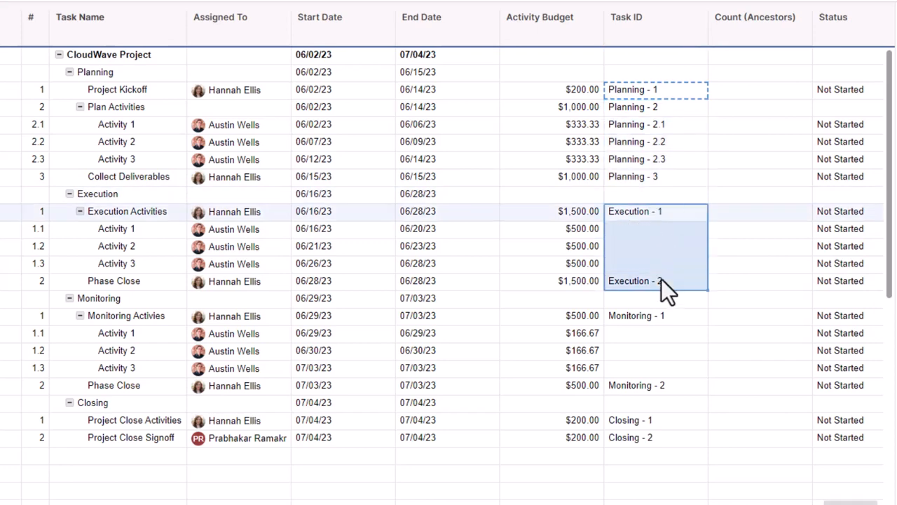
key(ctrl+v)
drag(662, 317, 659, 390)
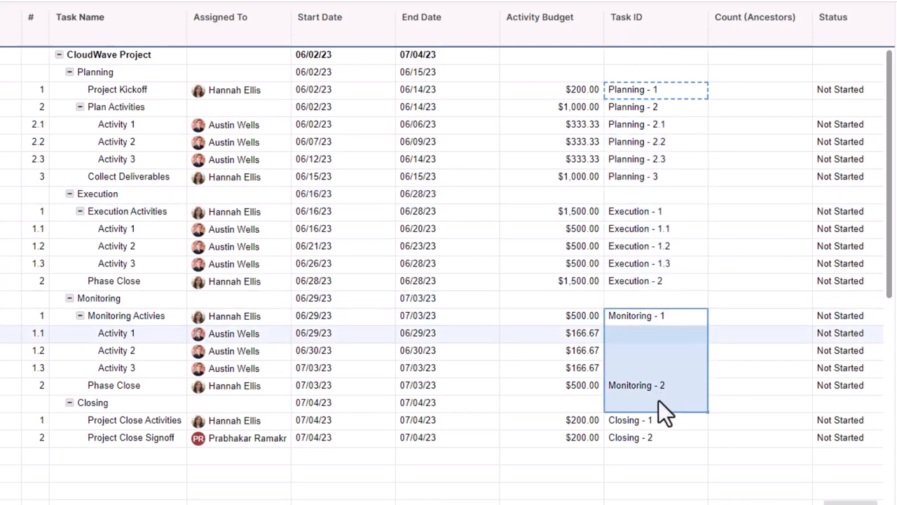
key(ctrl+v)
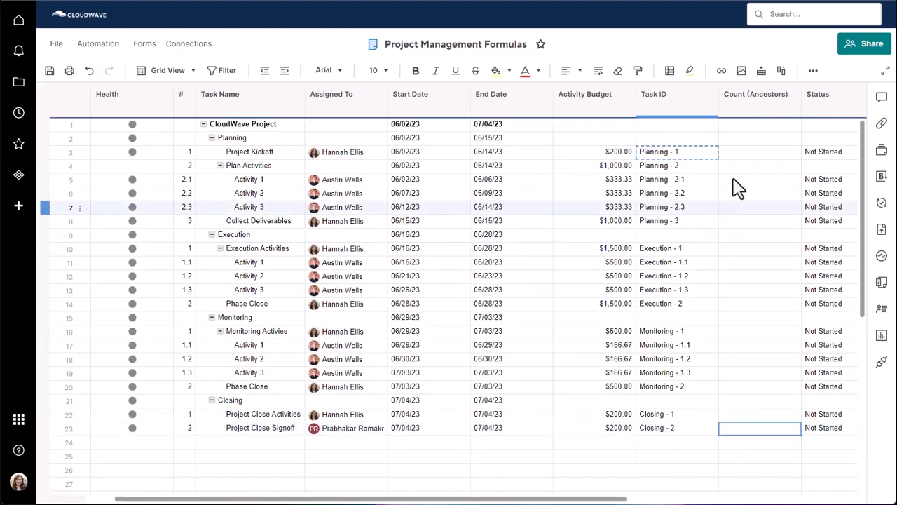
click(766, 156)
text(=)
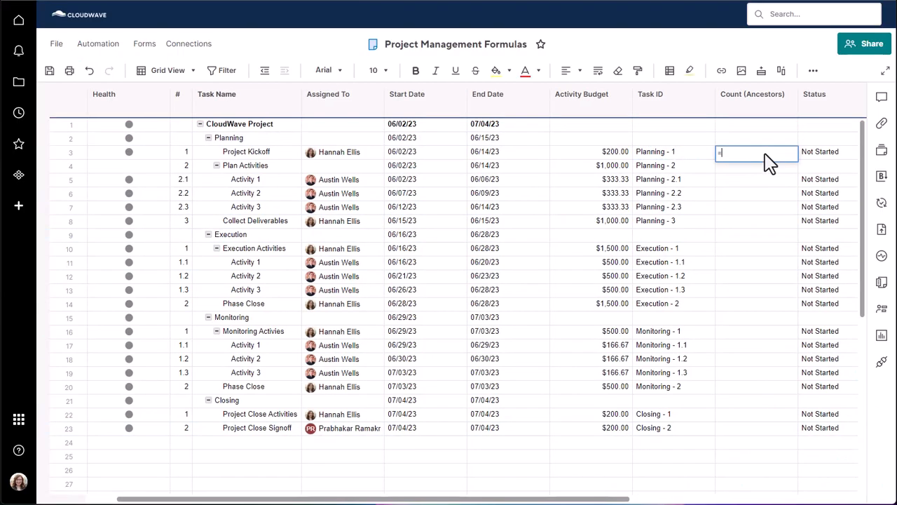
text(coun)
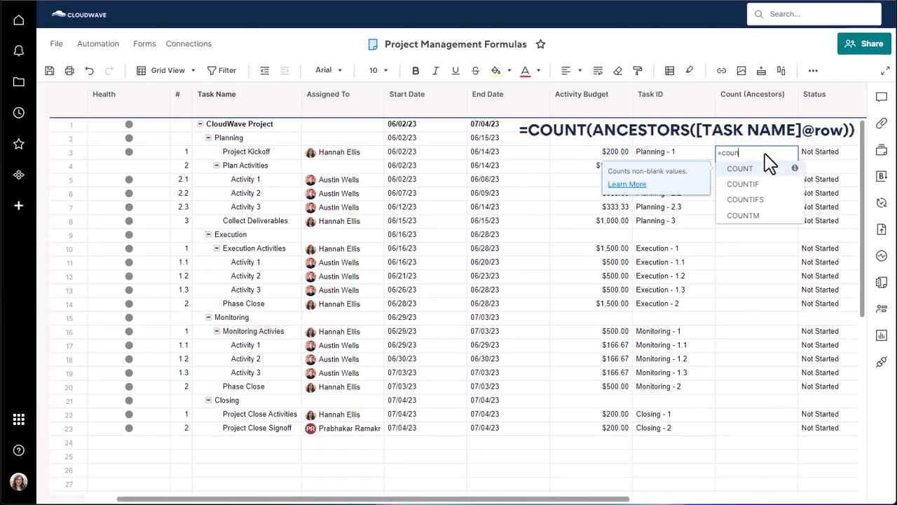
text(t)
key(Return)
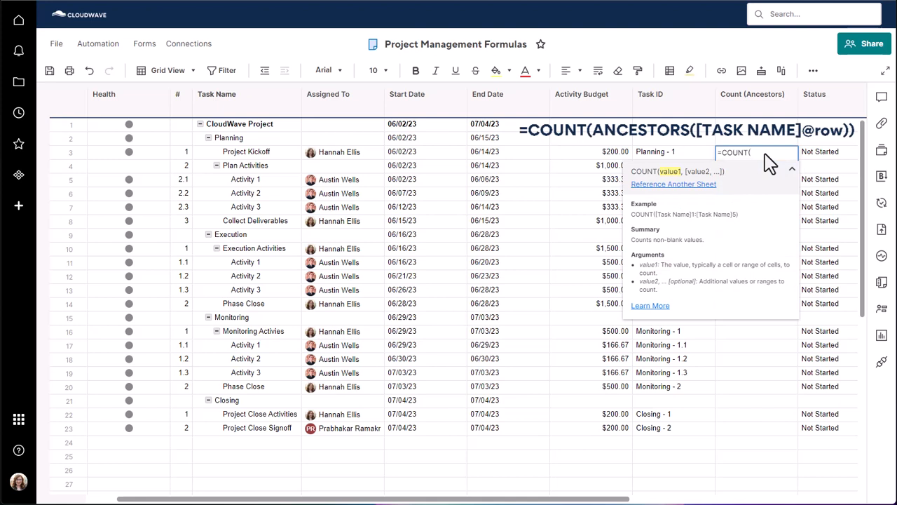
text(a)
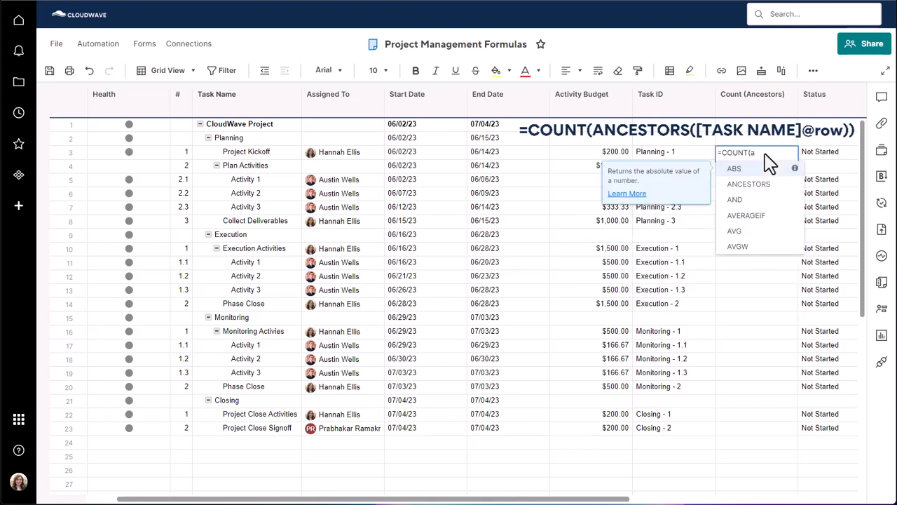
text(n)
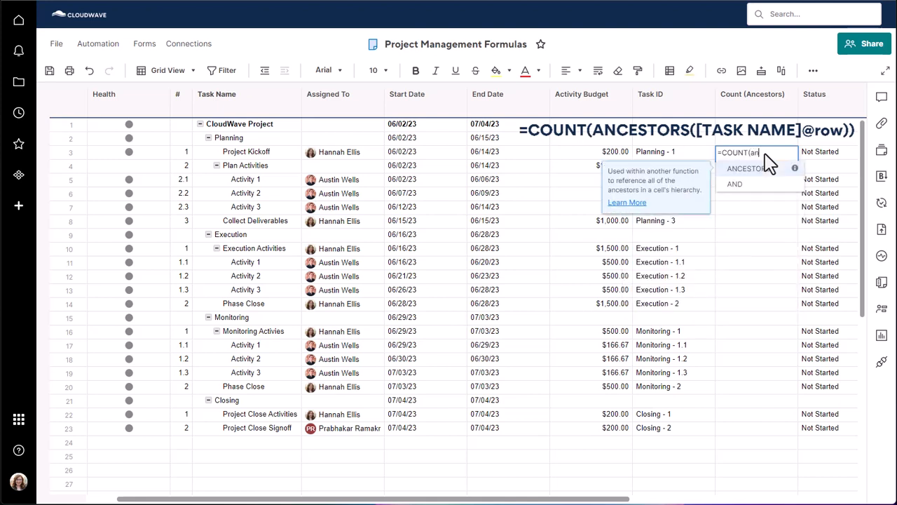
key(Return)
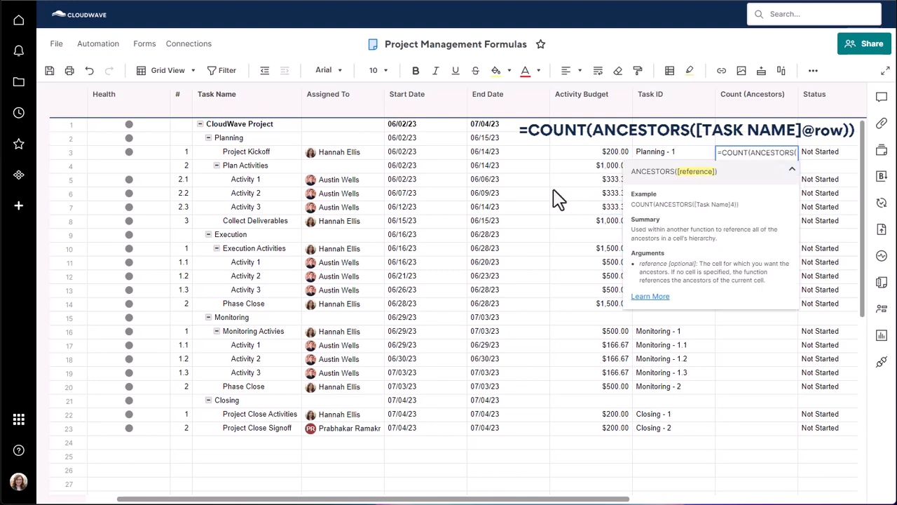
click(254, 154)
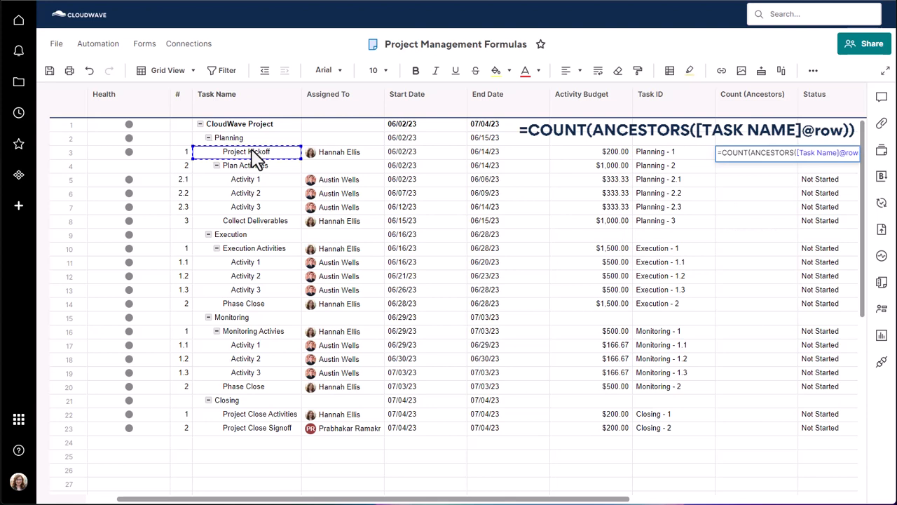
key(Return)
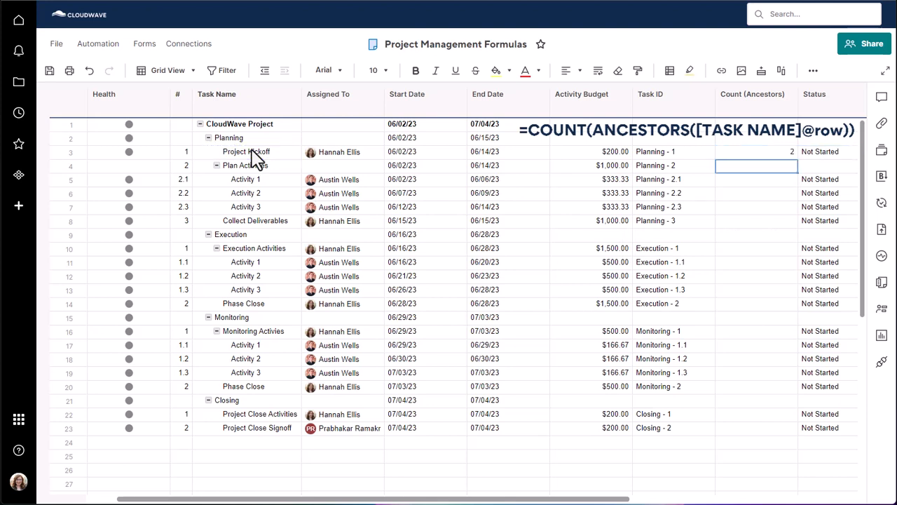
Convert the Project Kickoff row's Count (Ancestors) formula to a column formula.
click(773, 153)
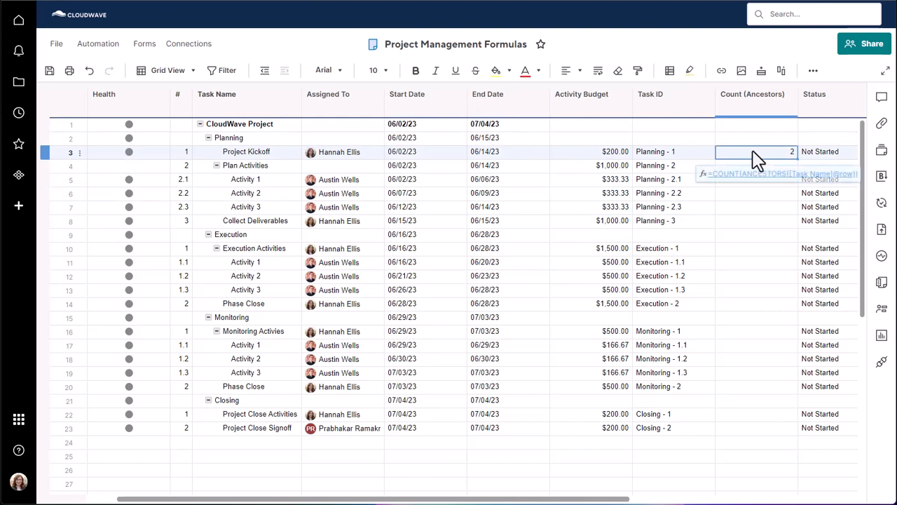
right_click(757, 160)
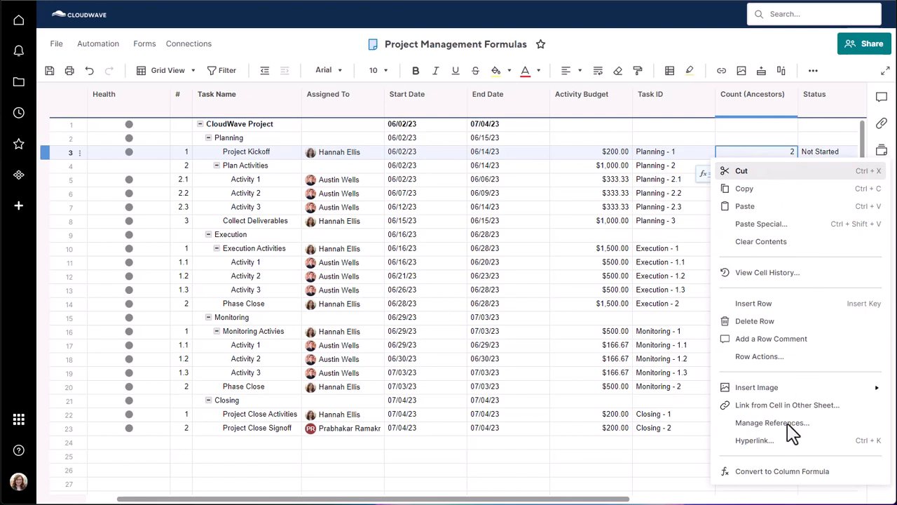
click(769, 471)
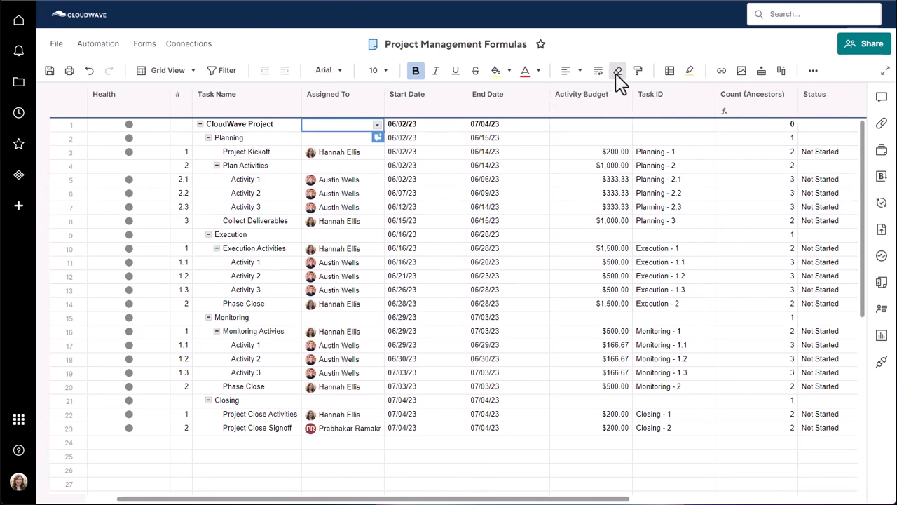
Add a conditional formatting rule with the condition that Count (Ancestors) is 0.
click(669, 70)
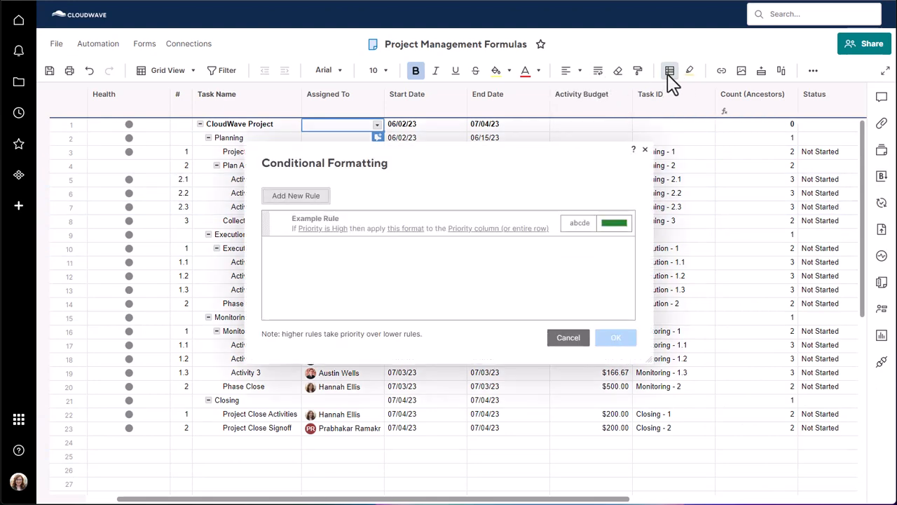
click(300, 196)
click(313, 228)
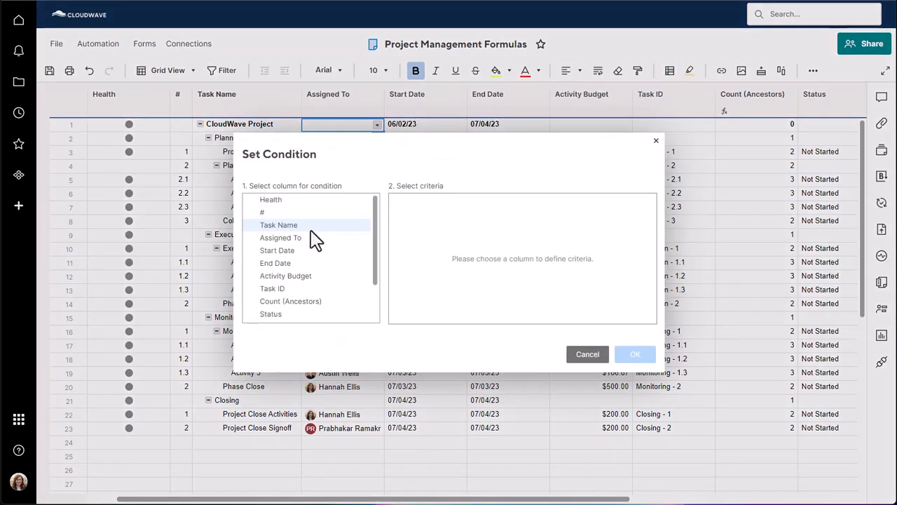
click(294, 302)
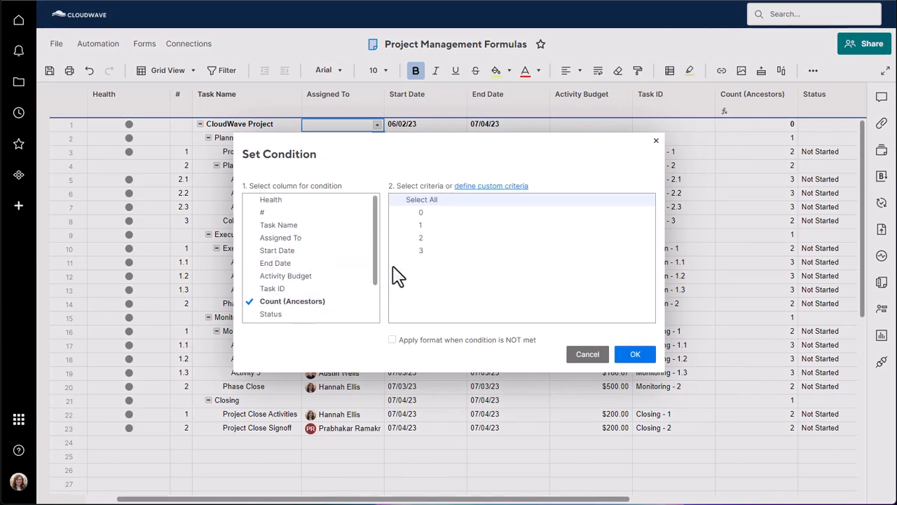
click(419, 214)
click(633, 356)
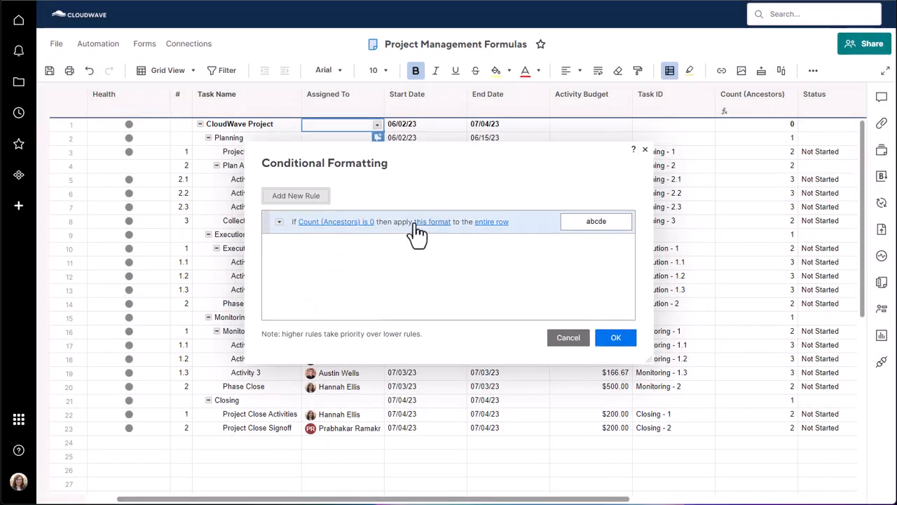
Give the Count (Ancestors) is 0 rule a dark blue background, keeping it applied to the entire row.
click(426, 223)
click(450, 316)
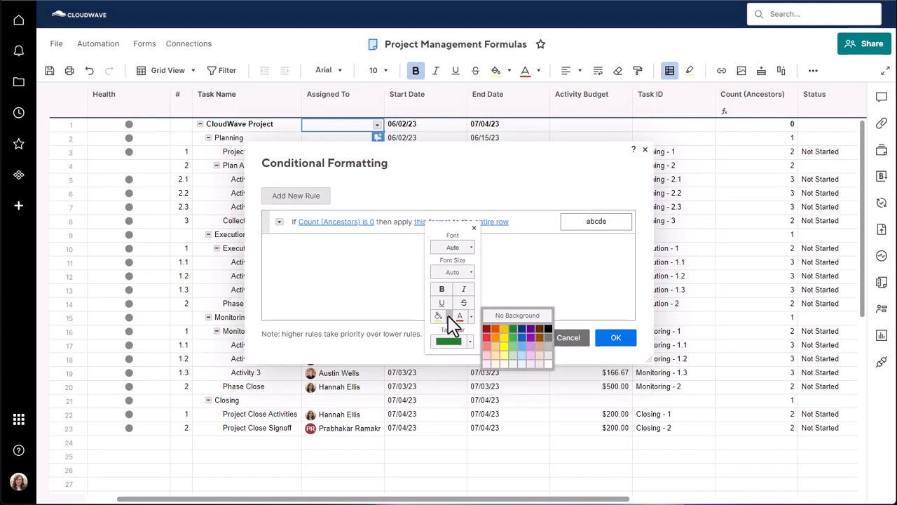
click(521, 329)
click(493, 222)
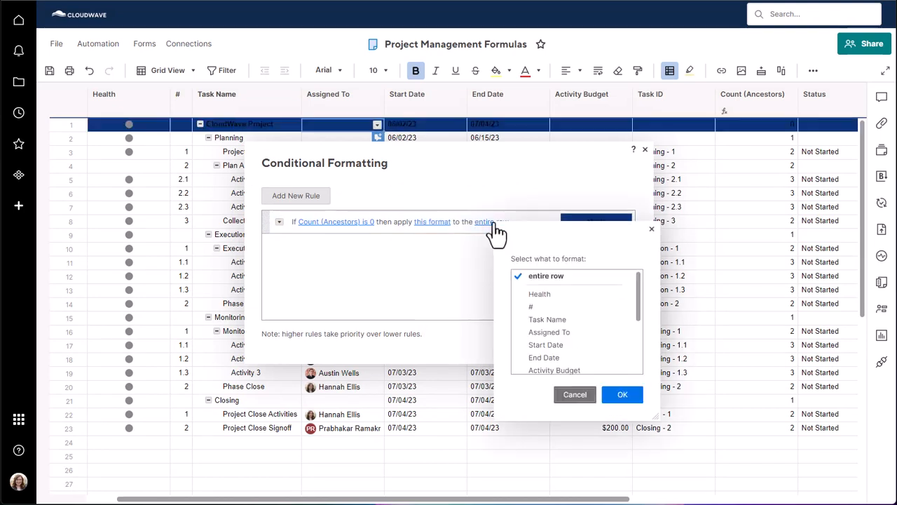
click(464, 268)
Make the text in the Count (Ancestors) is 0 rule's format white and bold.
click(433, 222)
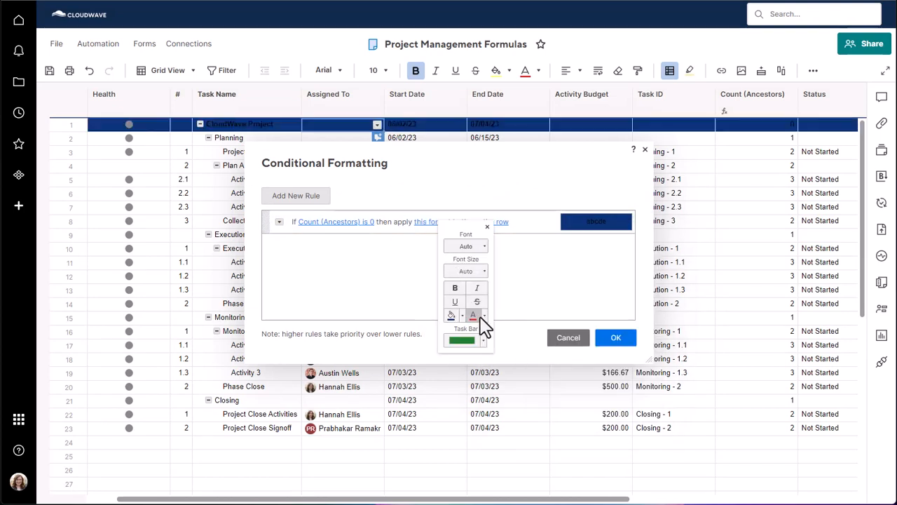
click(483, 340)
click(530, 359)
click(456, 290)
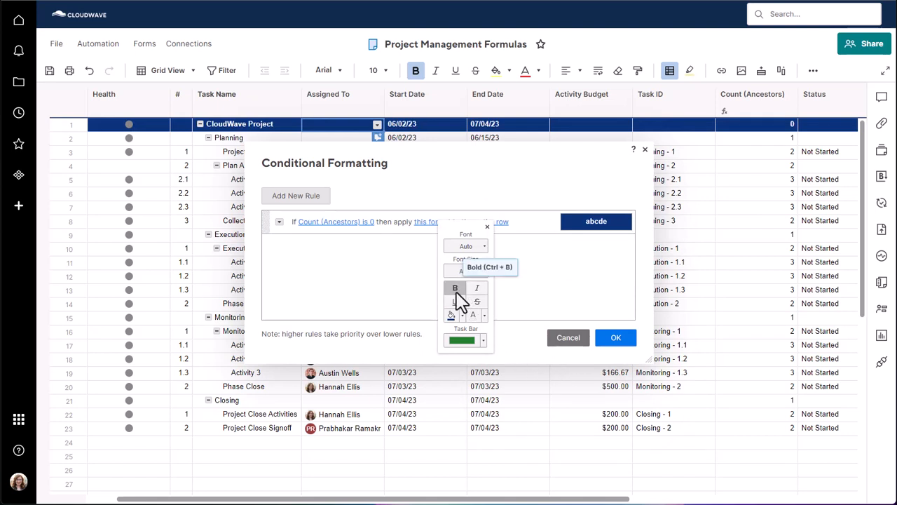
Create and apply a filter named Project Tasks that shows only rows with a Task ID.
click(223, 70)
click(345, 254)
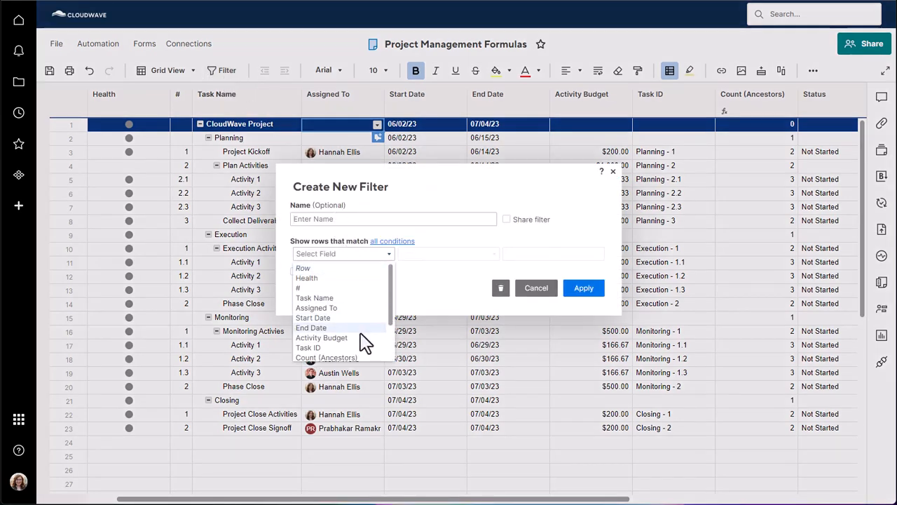
scroll(361, 337, down, 2)
click(335, 302)
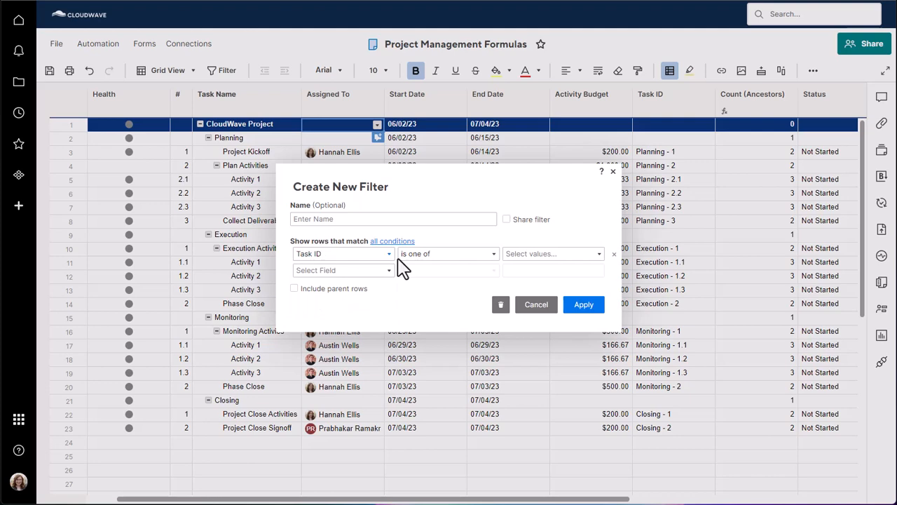
click(494, 254)
click(429, 292)
click(584, 305)
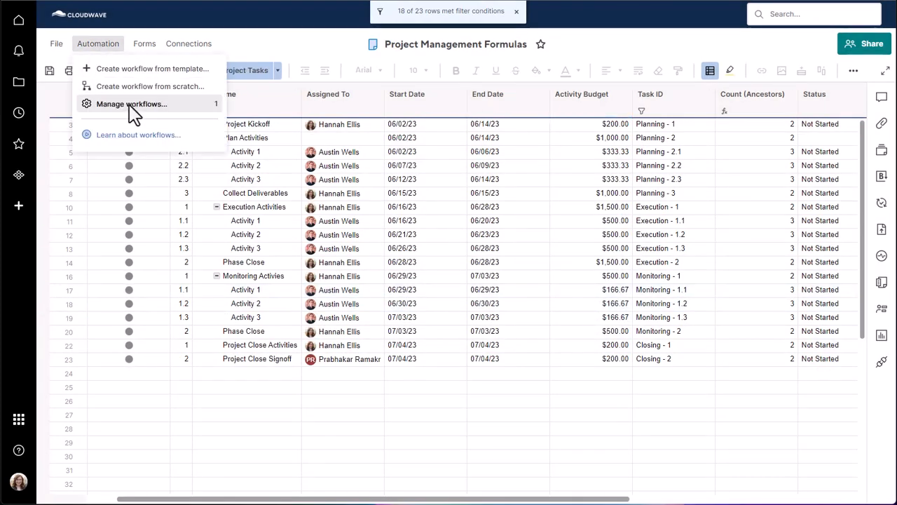
Open the saved workflow "Alert when an assigned row changes" for editing and add a condition to filter rows.
click(81, 104)
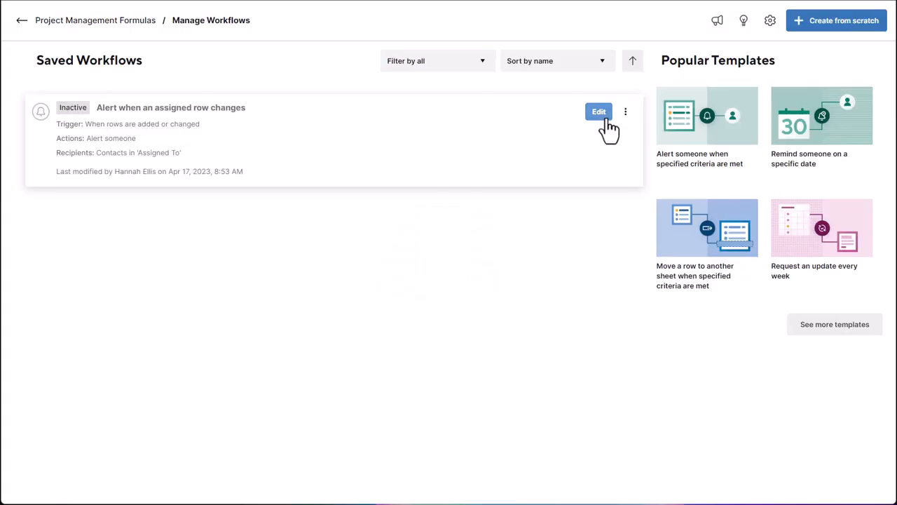
click(599, 113)
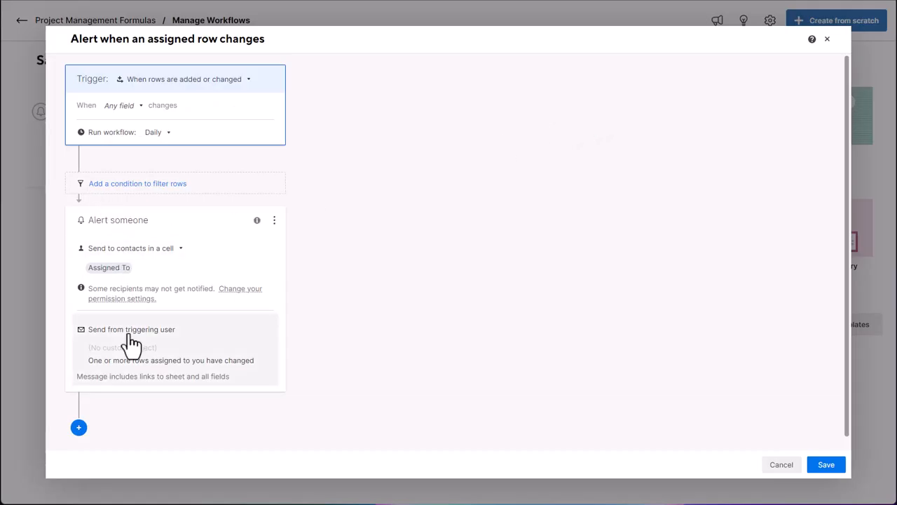
click(150, 183)
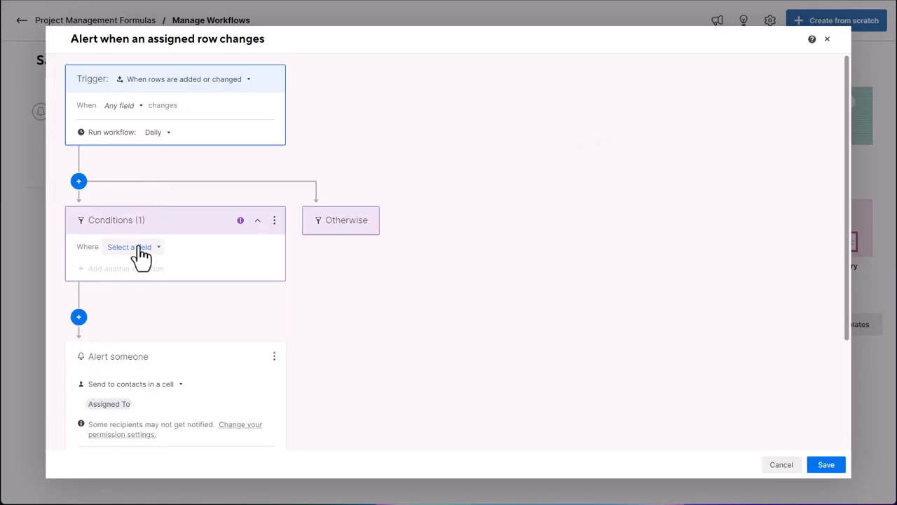
Try setting the workflow condition to Count (Ancestors) is one of 2, and cancel the workflow edit.
click(141, 255)
scroll(150, 329, down, 2)
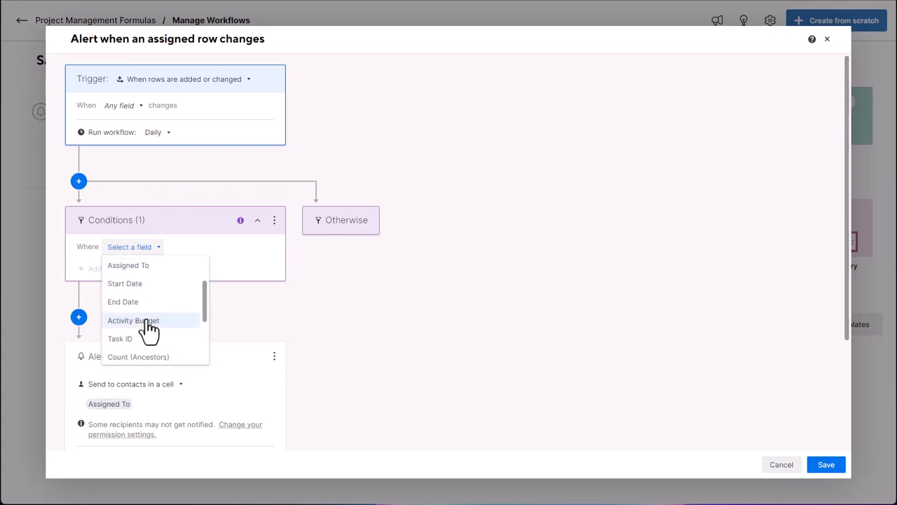
scroll(151, 326, down, 3)
click(156, 303)
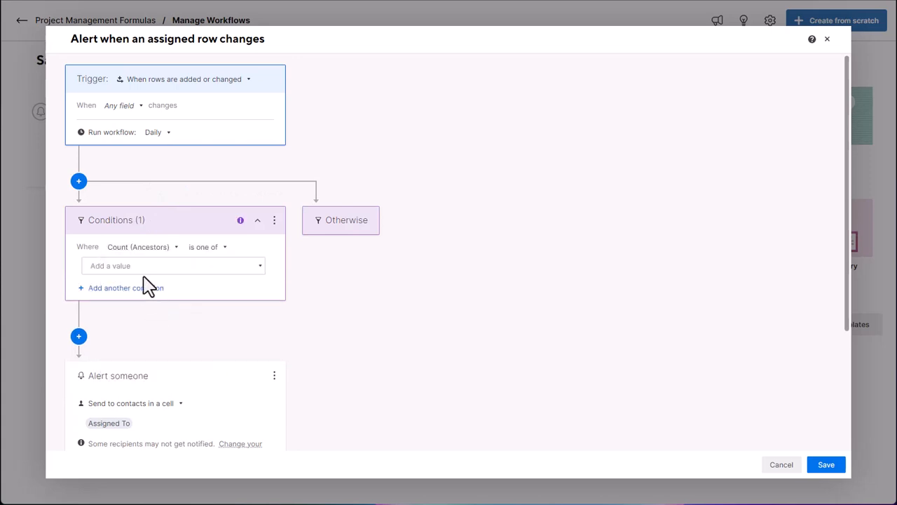
click(140, 267)
click(104, 341)
click(492, 329)
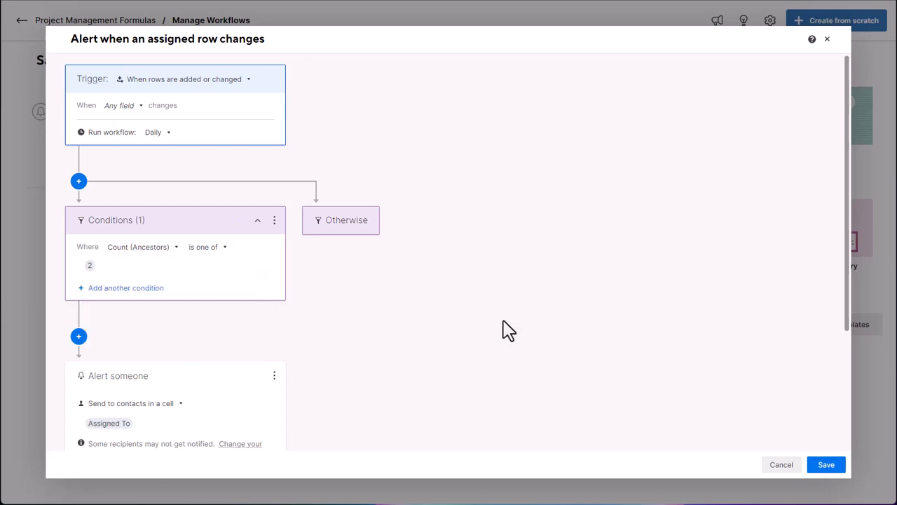
click(791, 467)
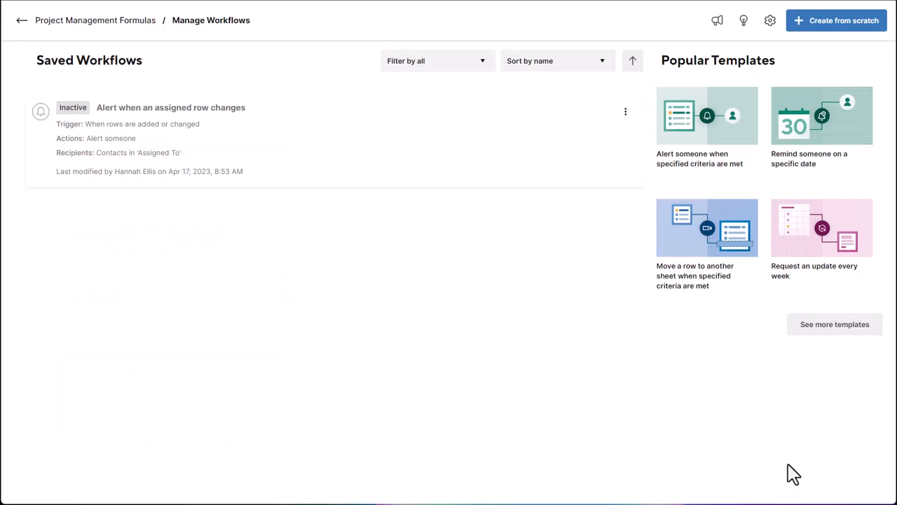
Return to the Project Management Formulas sheet and turn off the Project Tasks filter.
click(22, 24)
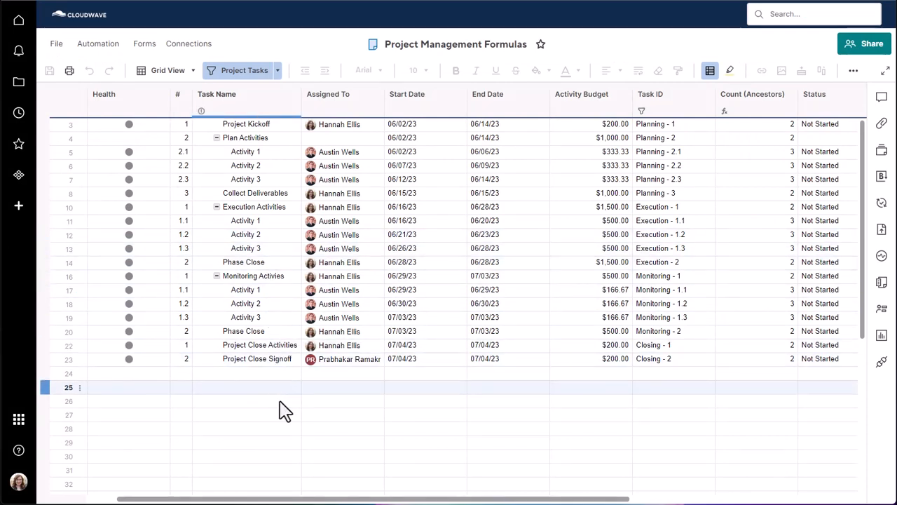
click(247, 73)
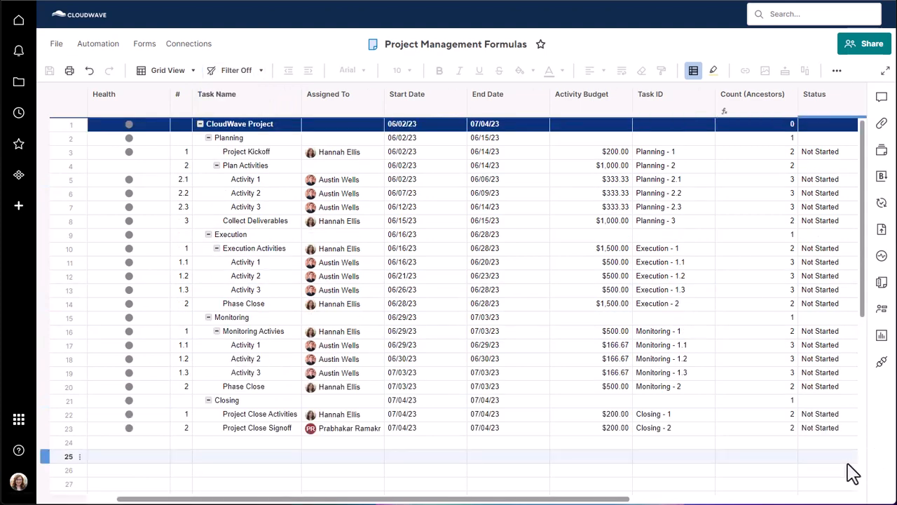